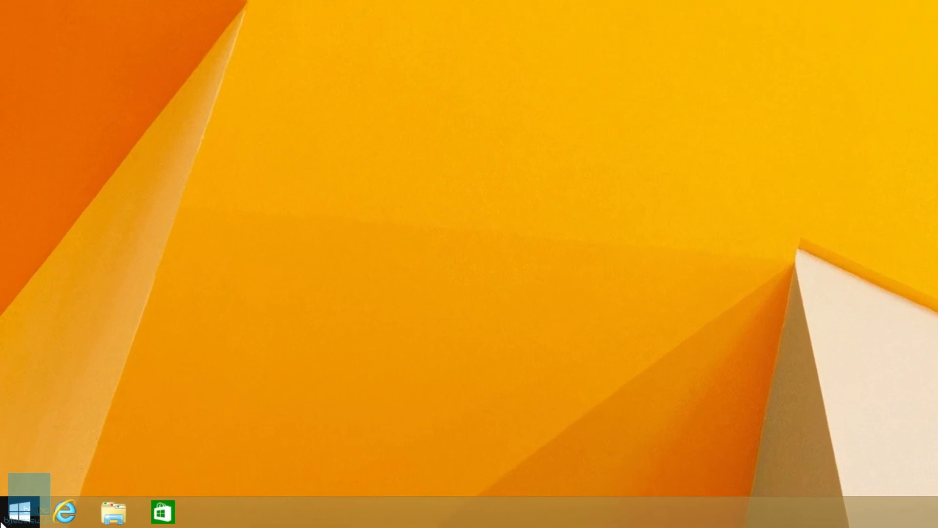
Check the Windows 8.1 VM's basic system information, then close that window.
{"action": "right_click", "coordinate": [11, 514]}
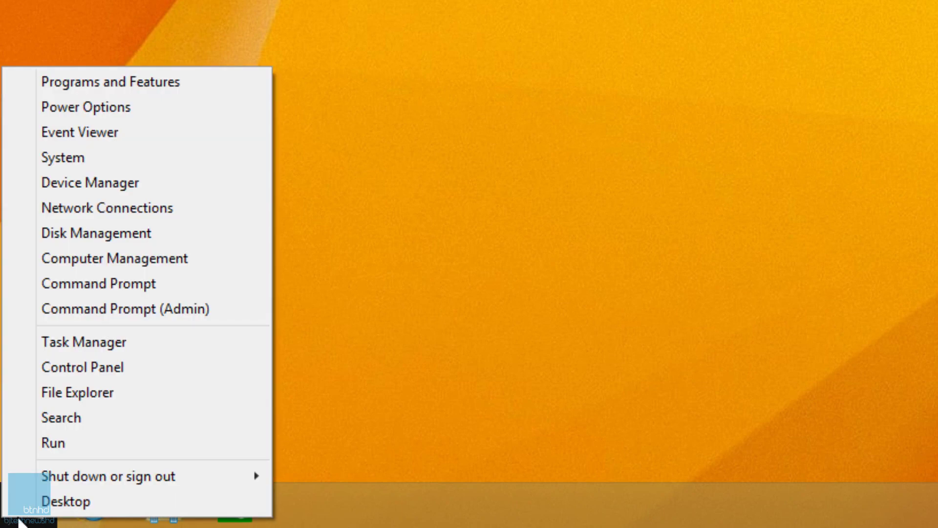
{"action": "left_click", "coordinate": [117, 158]}
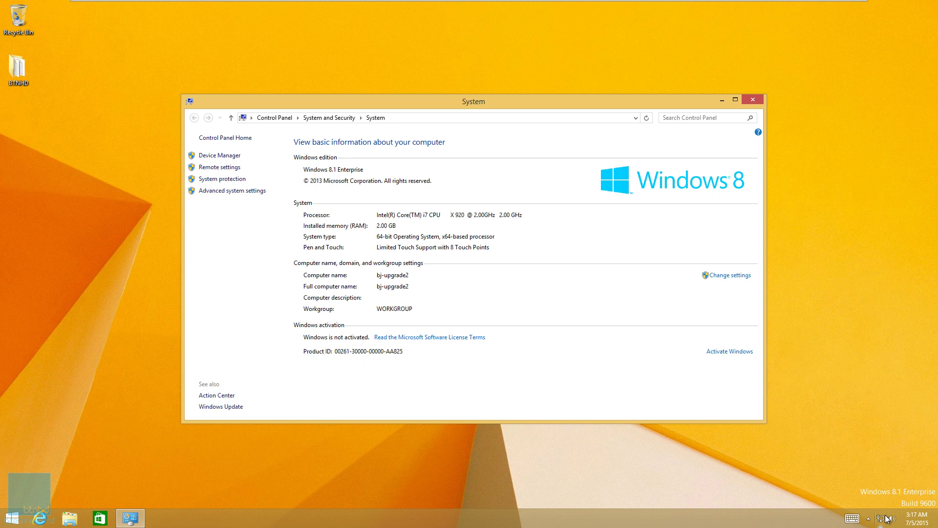
{"action": "left_click", "coordinate": [752, 99]}
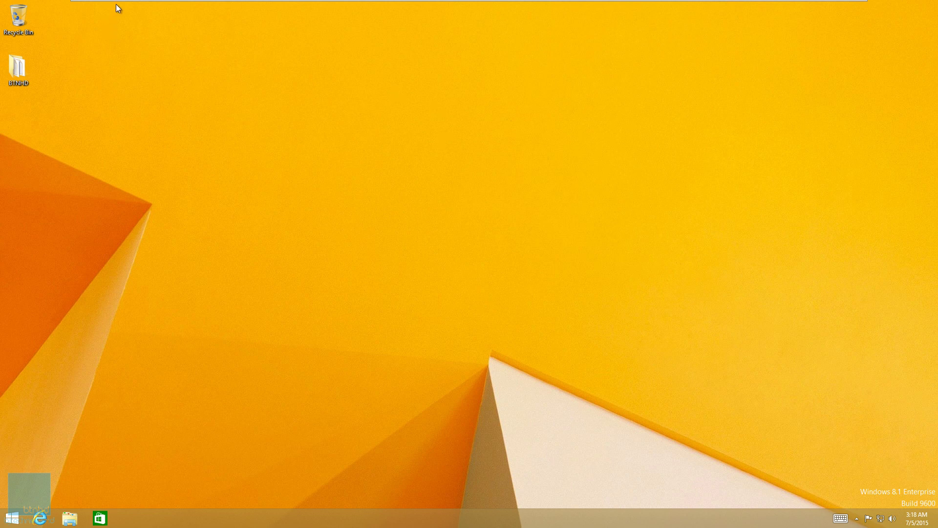
Point the VM's CD/DVD (IDE) drive at the Windows 10 Insider Preview ISO in Downloads.
{"action": "right_click", "coordinate": [172, 6]}
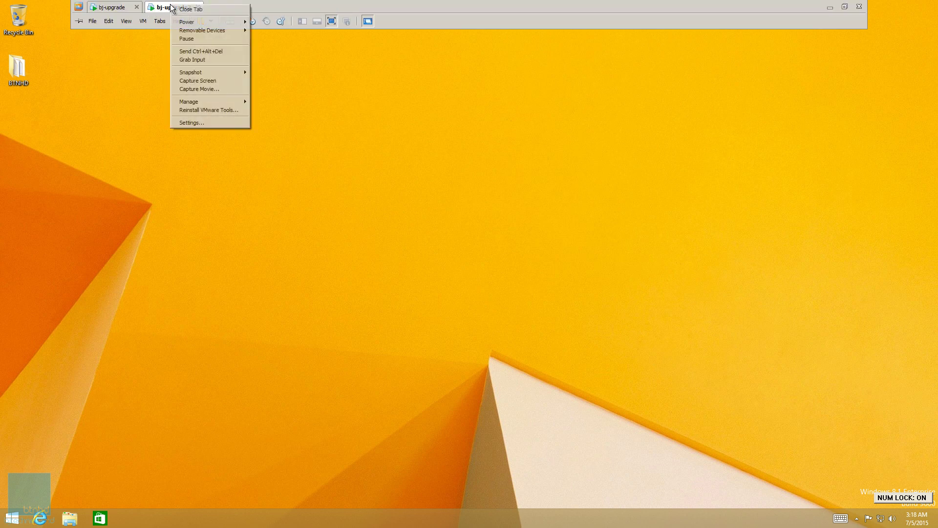
{"action": "left_click", "coordinate": [199, 123]}
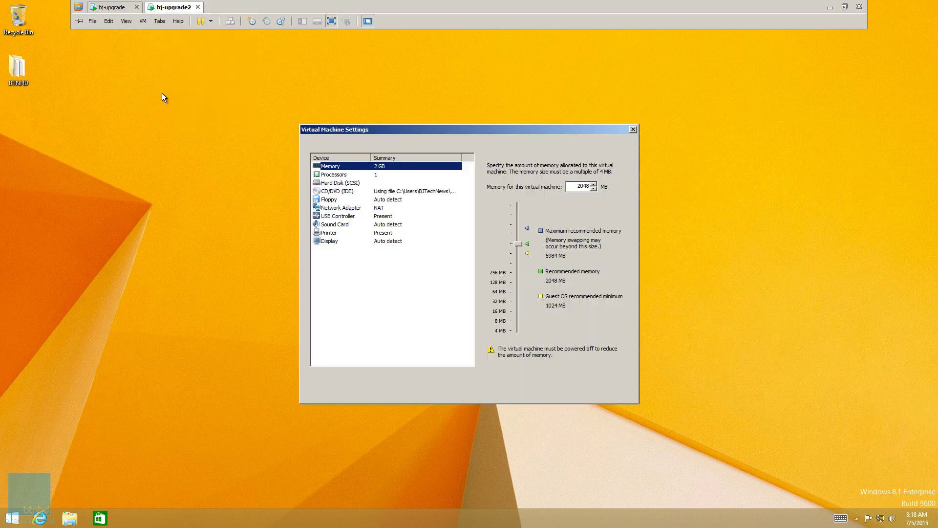
{"action": "left_click", "coordinate": [361, 190]}
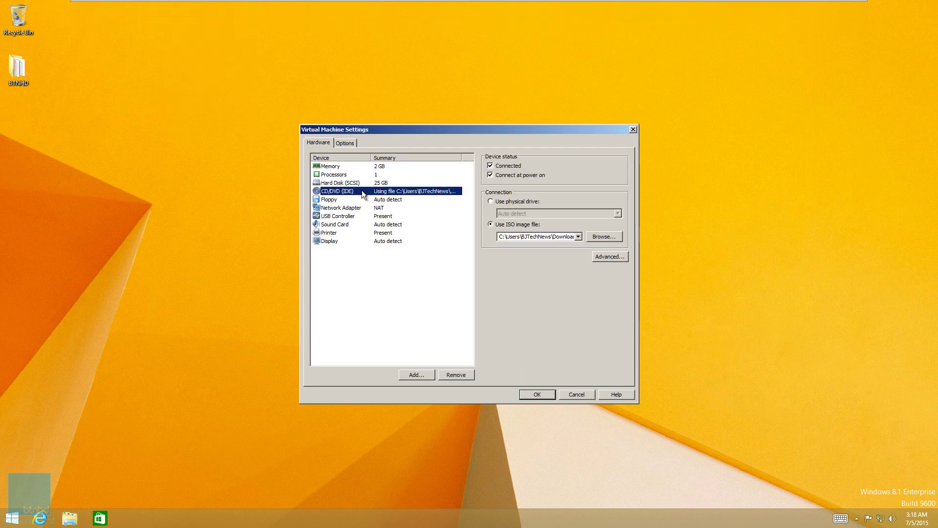
{"action": "left_click", "coordinate": [591, 235]}
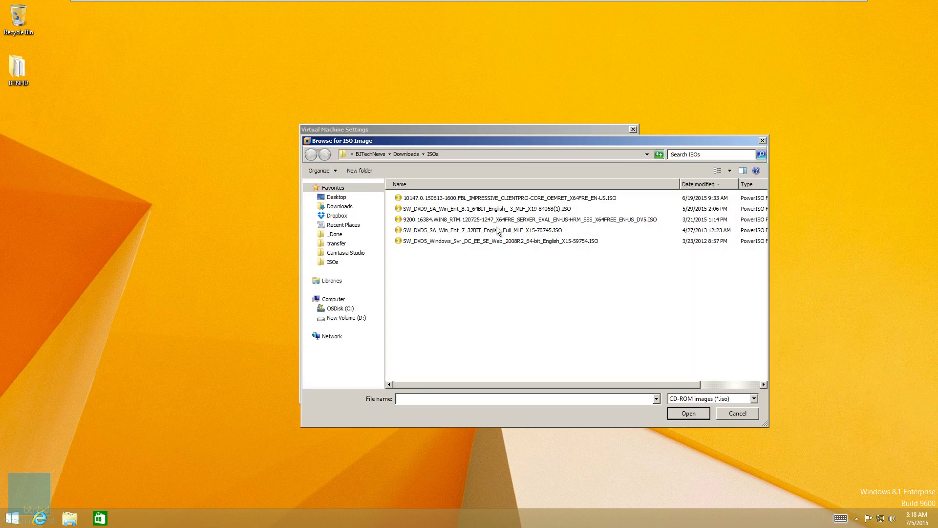
{"action": "left_click", "coordinate": [404, 154]}
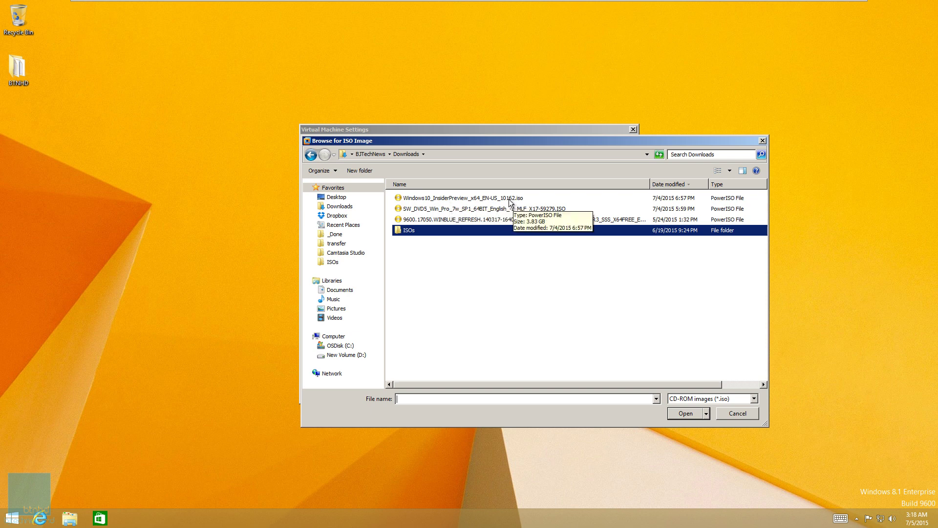
{"action": "left_click", "coordinate": [513, 200]}
{"action": "left_click", "coordinate": [686, 413]}
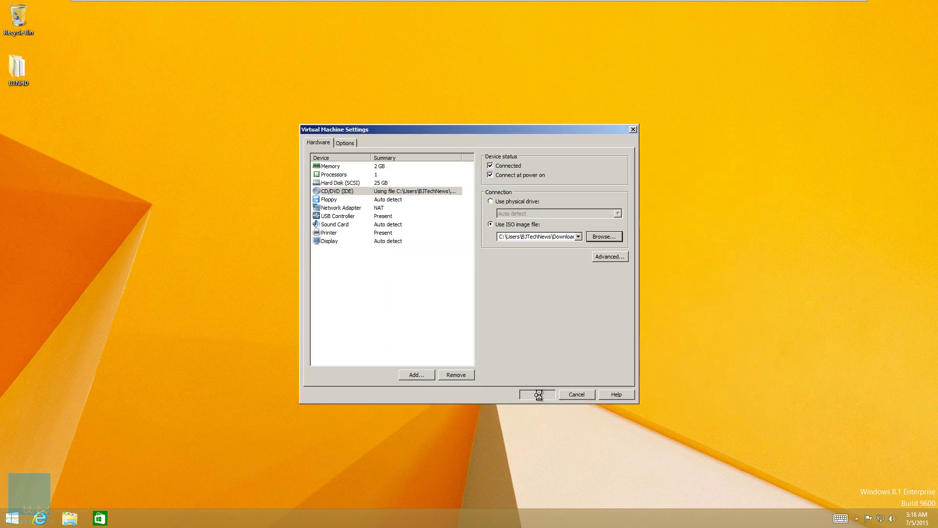
Apply the new disc image and run setup.exe from the DVD Drive autoplay notification.
{"action": "left_click", "coordinate": [537, 394]}
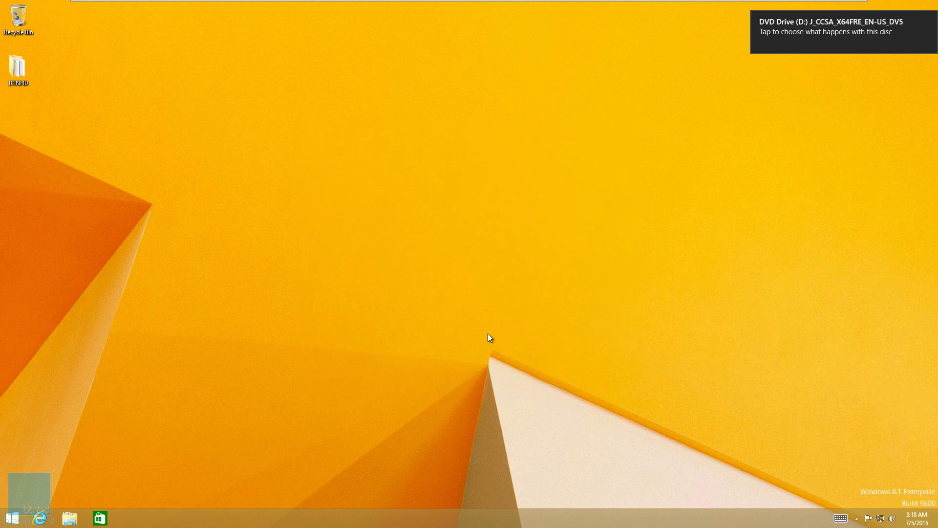
{"action": "left_click", "coordinate": [814, 44]}
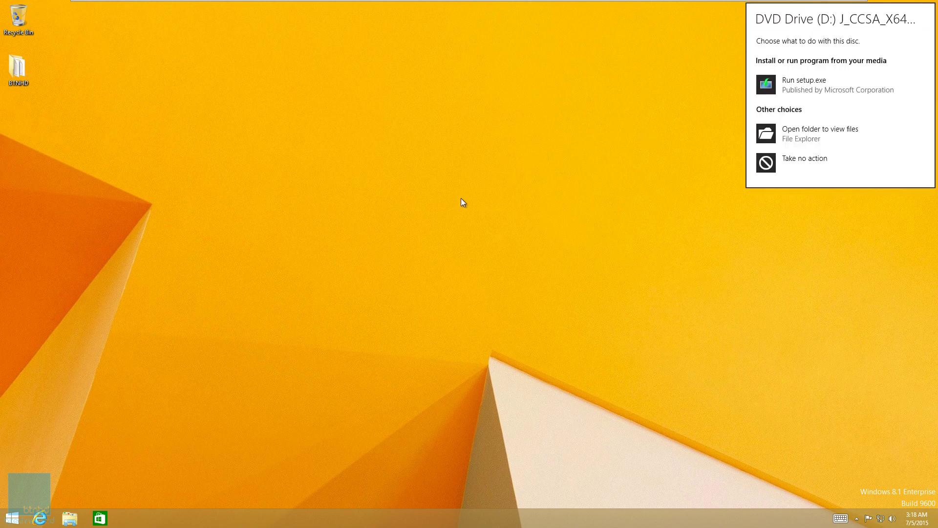
{"action": "left_click", "coordinate": [796, 84]}
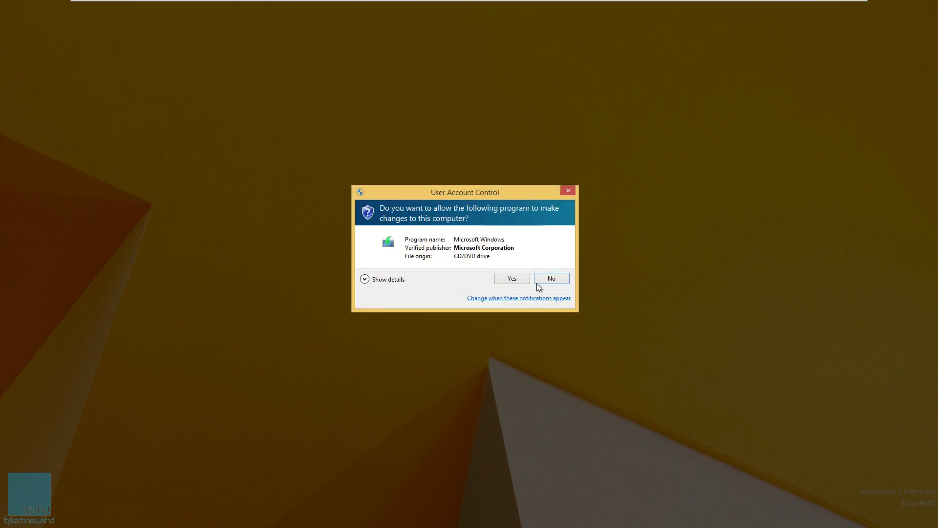
Approve the User Account Control prompt so Windows 10 Setup can run.
{"action": "left_click", "coordinate": [514, 278]}
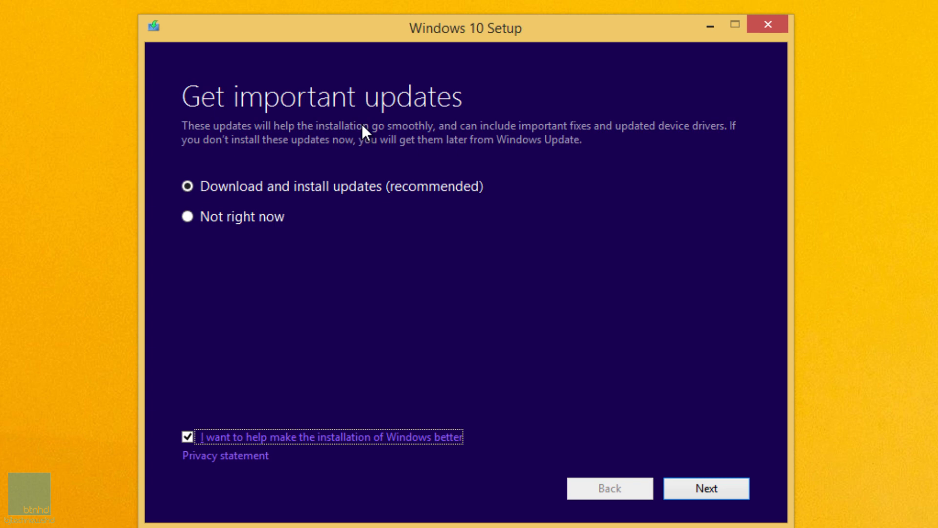
Choose 'Not right now' for updates, opt out of installation feedback, and continue.
{"action": "left_click", "coordinate": [229, 217]}
{"action": "left_click", "coordinate": [232, 439]}
{"action": "left_click", "coordinate": [707, 486]}
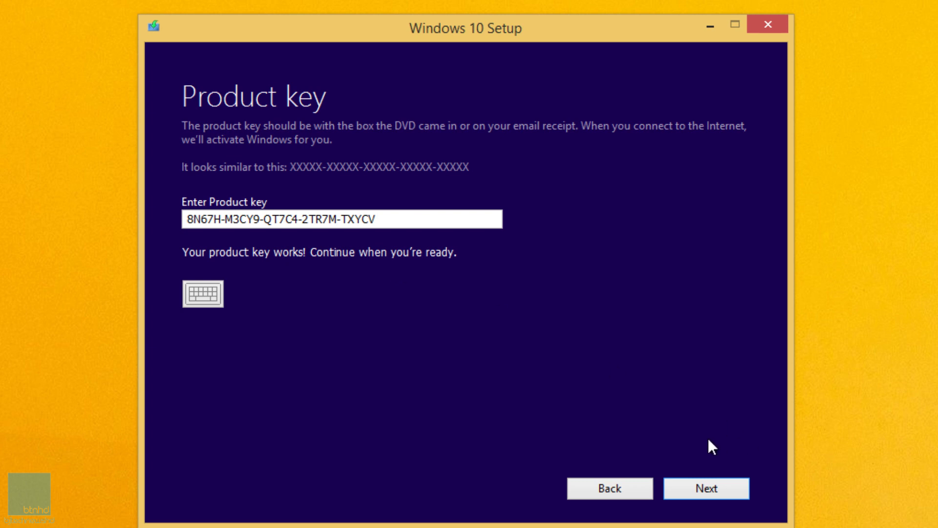
Continue past the Product key page, scroll through the license terms, and accept them.
{"action": "left_click", "coordinate": [706, 491]}
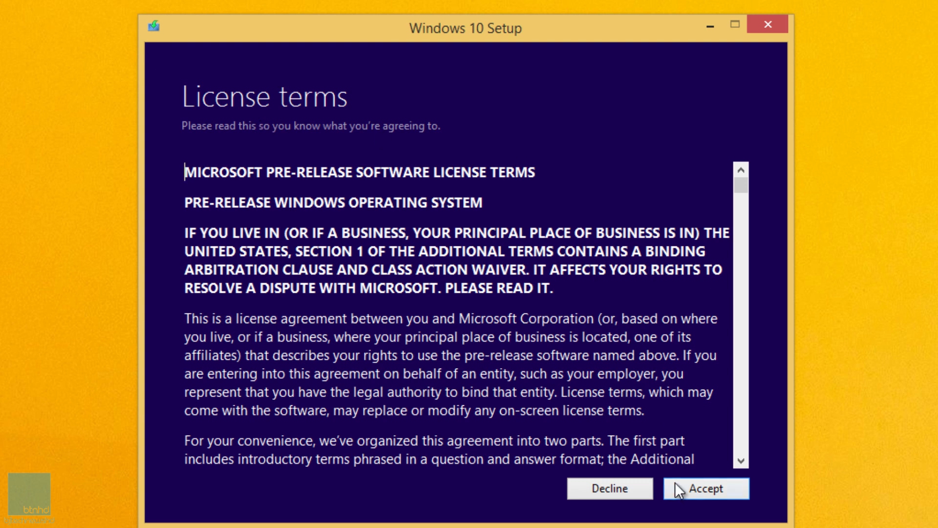
{"action": "left_click_drag", "start_coordinate": [745, 191], "coordinate": [745, 446]}
{"action": "left_click", "coordinate": [701, 494]}
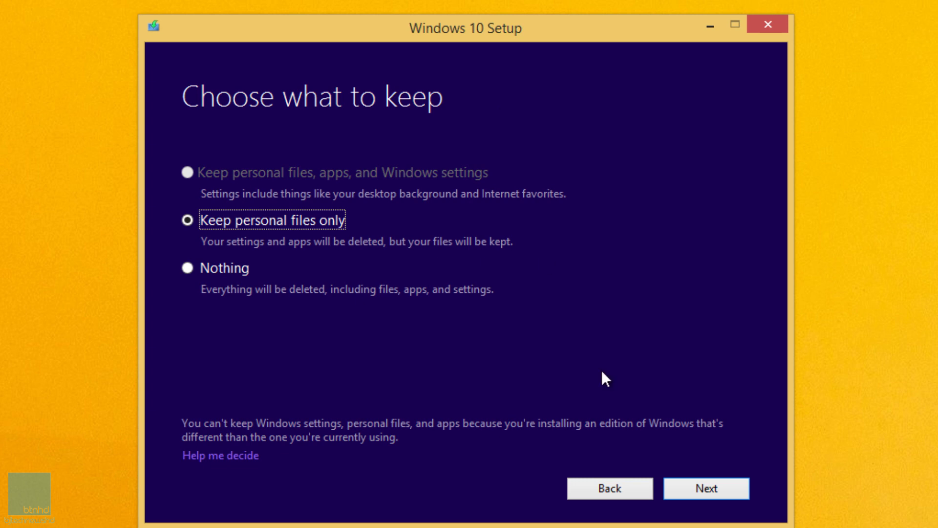
Proceed with 'Keep personal files only' and confirm it in the dialog.
{"action": "left_click", "coordinate": [703, 491]}
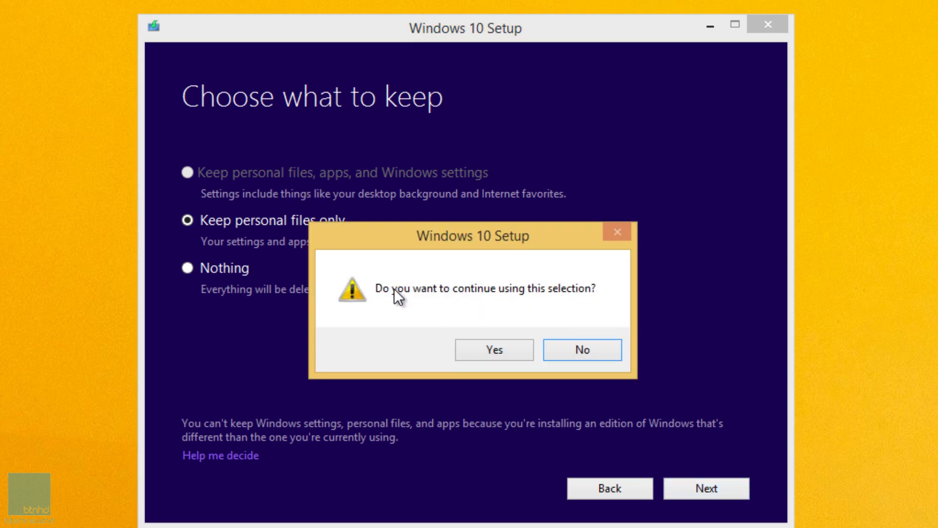
{"action": "left_click", "coordinate": [496, 352]}
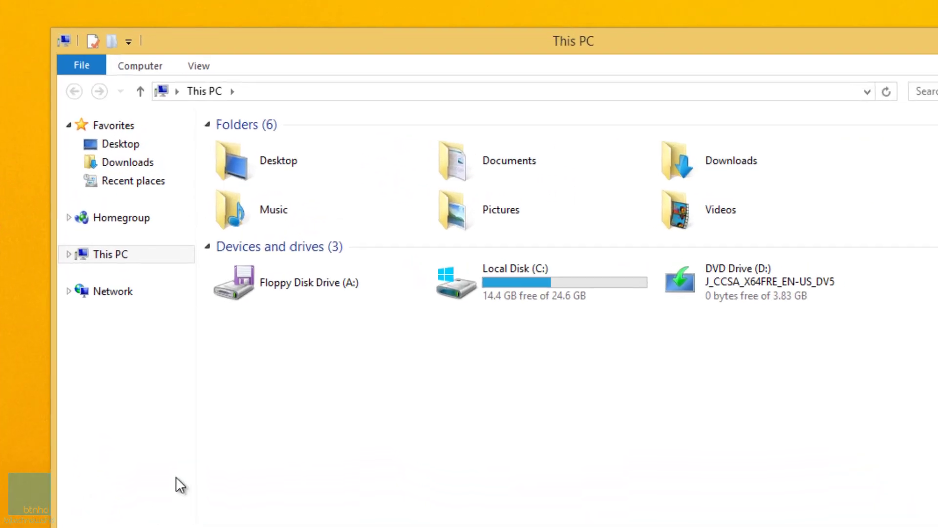
Open Local Disk (C:) from This PC to view its pre-upgrade folders.
{"action": "left_click", "coordinate": [518, 283]}
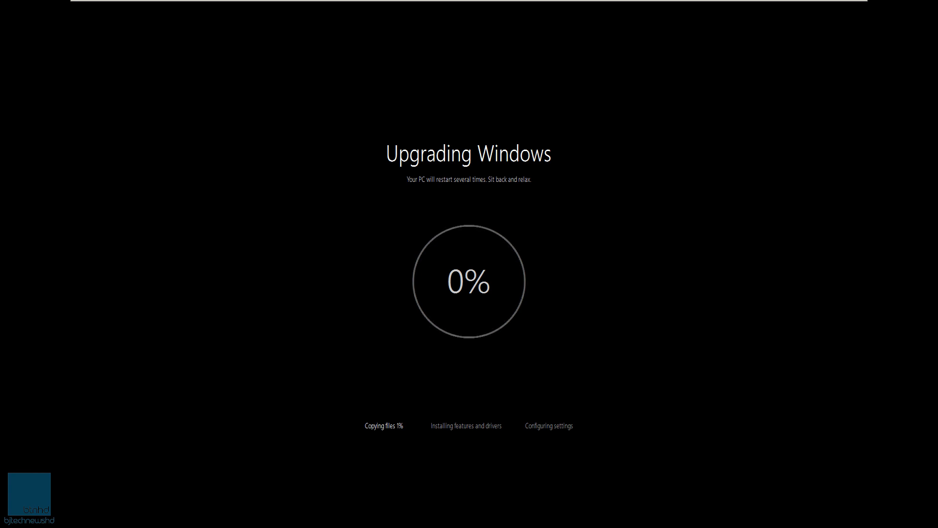
Toggle Num Lock off and on while the upgrade runs toward the welcome-back screen.
{"action": "key", "text": "Num_Lock"}
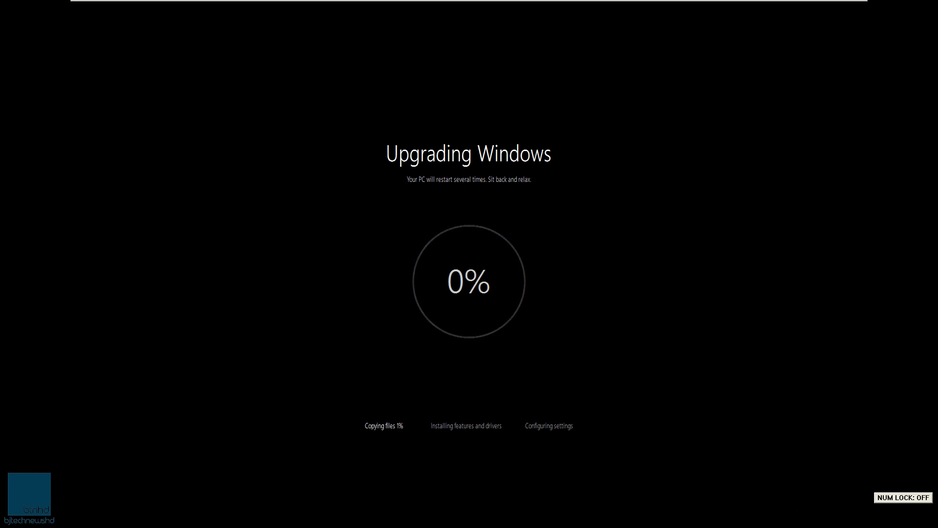
{"action": "key", "text": "Num_Lock"}
{"action": "key", "text": "Num_Lock"}
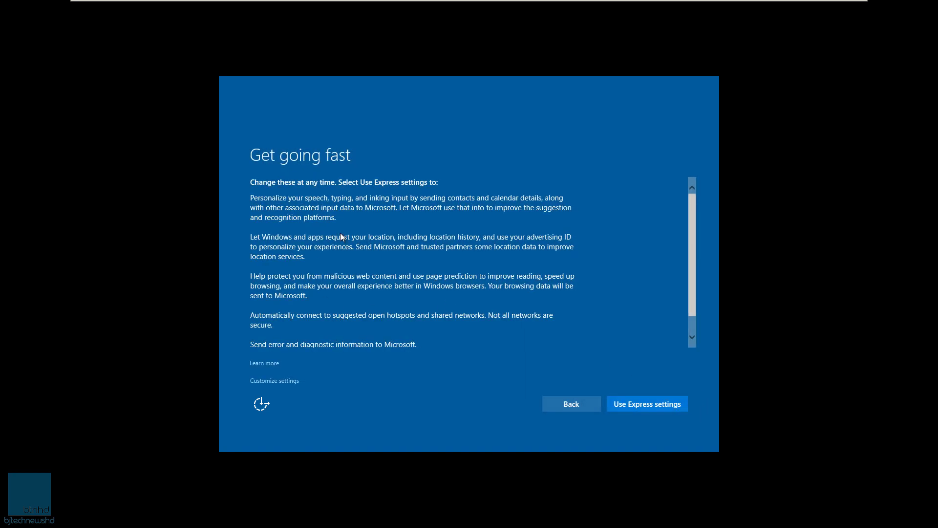
Accept 'Use Express settings' and the new default apps to finish setup.
{"action": "left_click", "coordinate": [648, 407]}
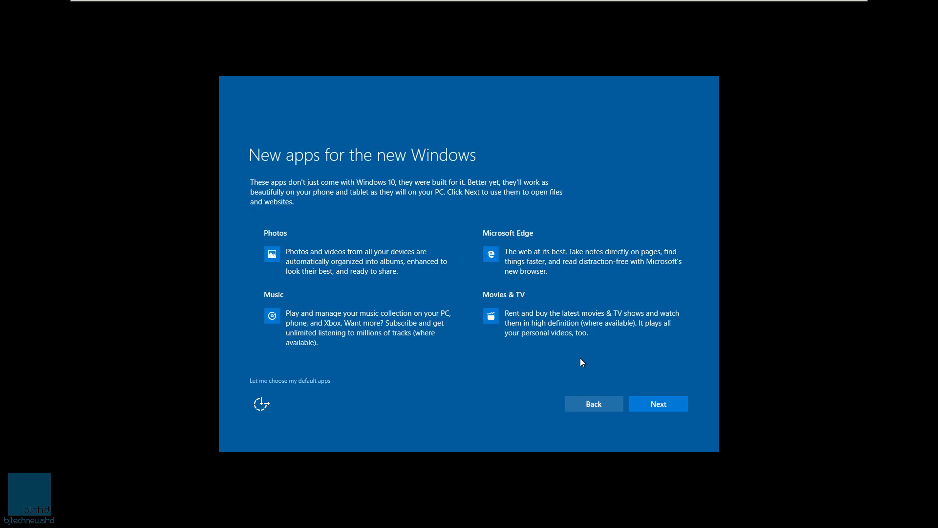
{"action": "left_click", "coordinate": [662, 408]}
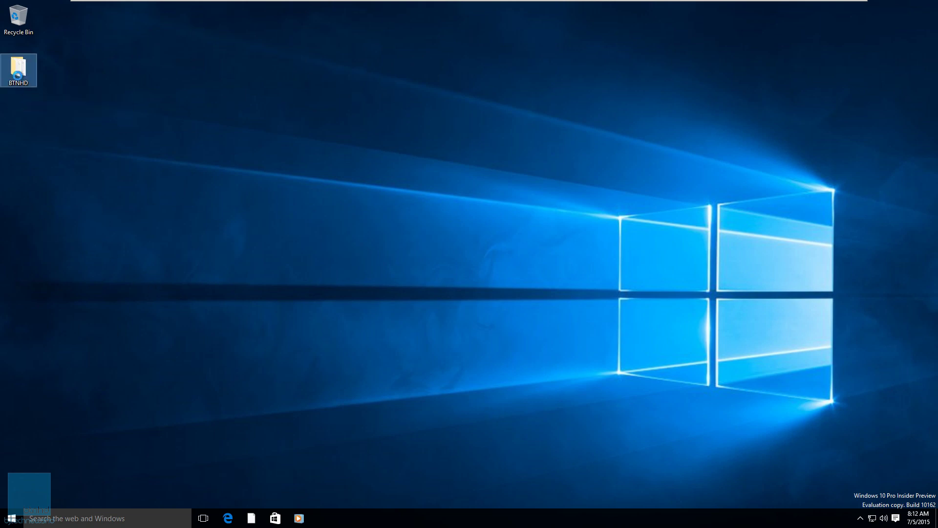
{"action": "key", "text": "Return"}
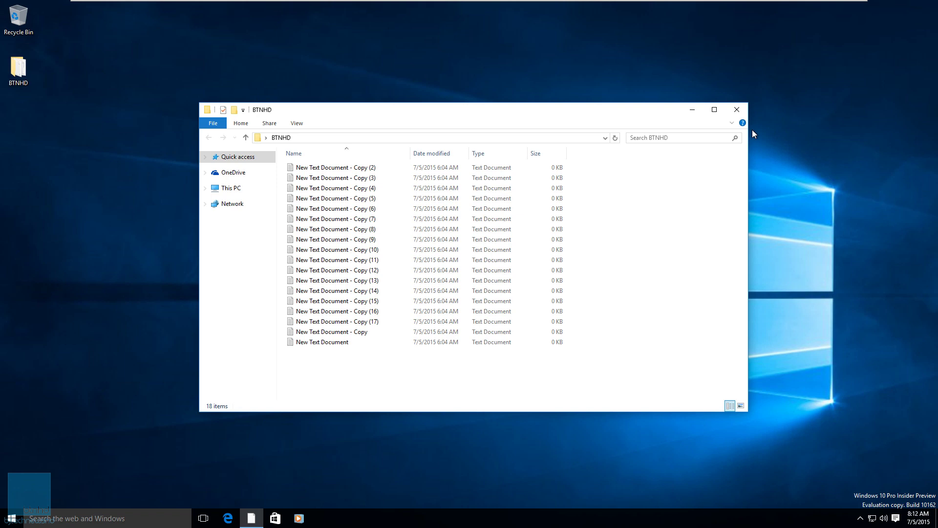
{"action": "left_click", "coordinate": [735, 110]}
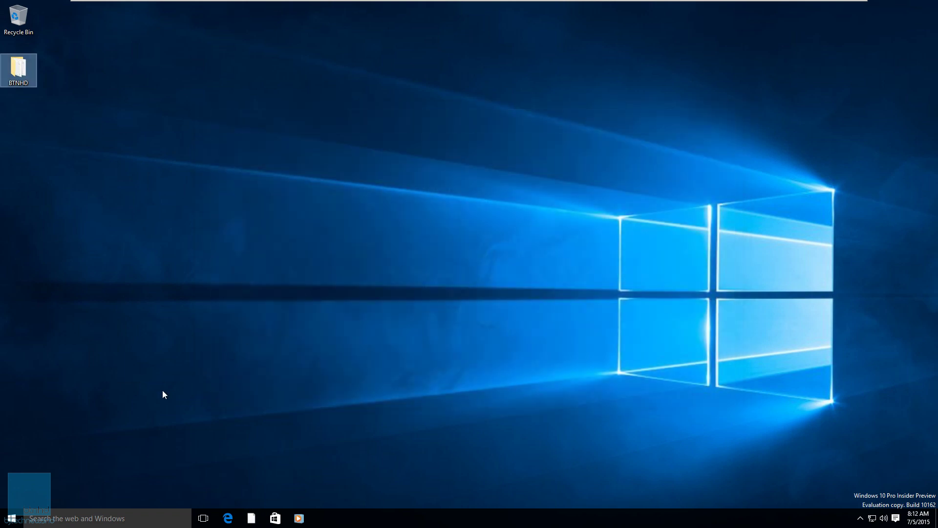
Open File Explorer from Start and browse This PC into Local Disk (C:) to see Windows.old.
{"action": "left_click", "coordinate": [11, 522]}
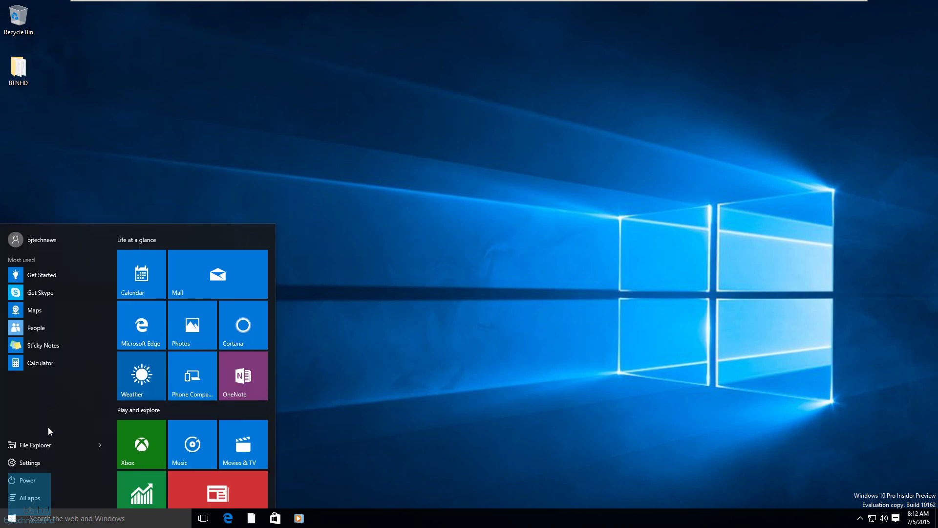
{"action": "left_click", "coordinate": [45, 445]}
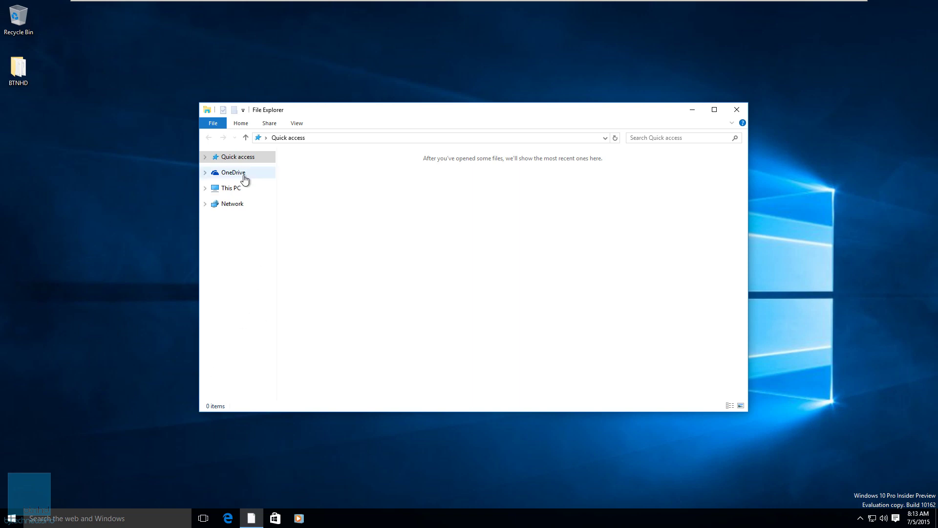
{"action": "left_click", "coordinate": [228, 190]}
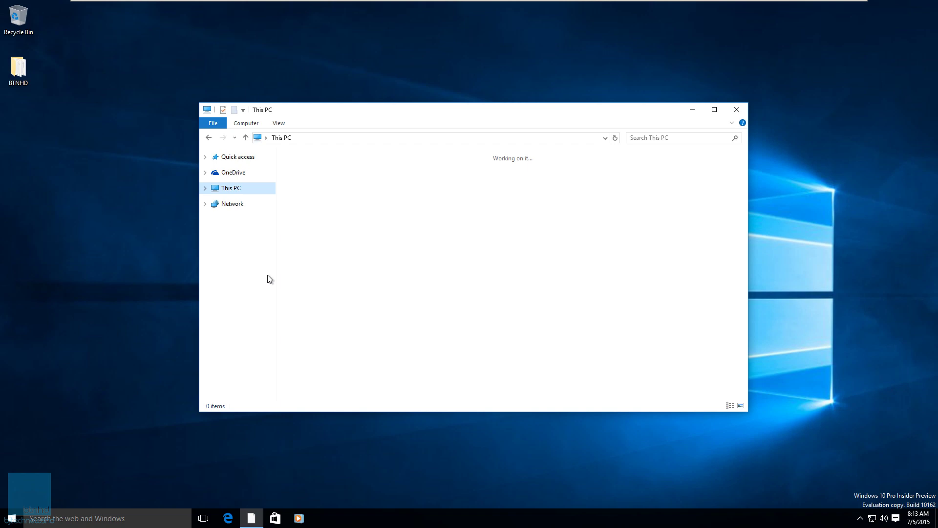
{"action": "double_click", "coordinate": [447, 255]}
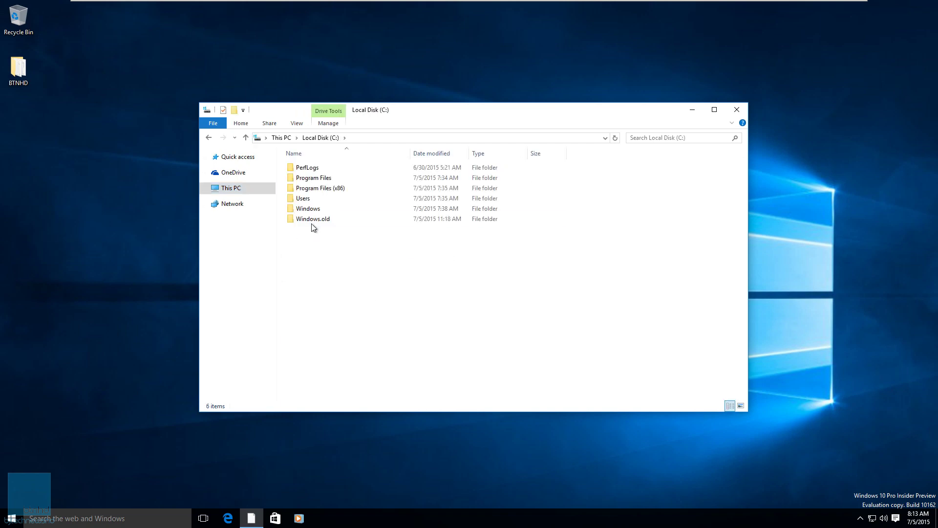
{"action": "mouse_move", "coordinate": [313, 225]}
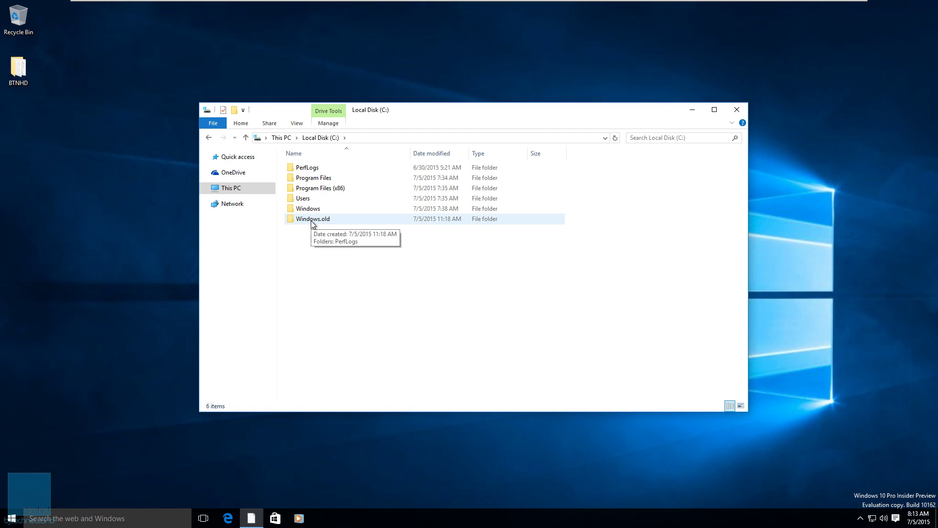